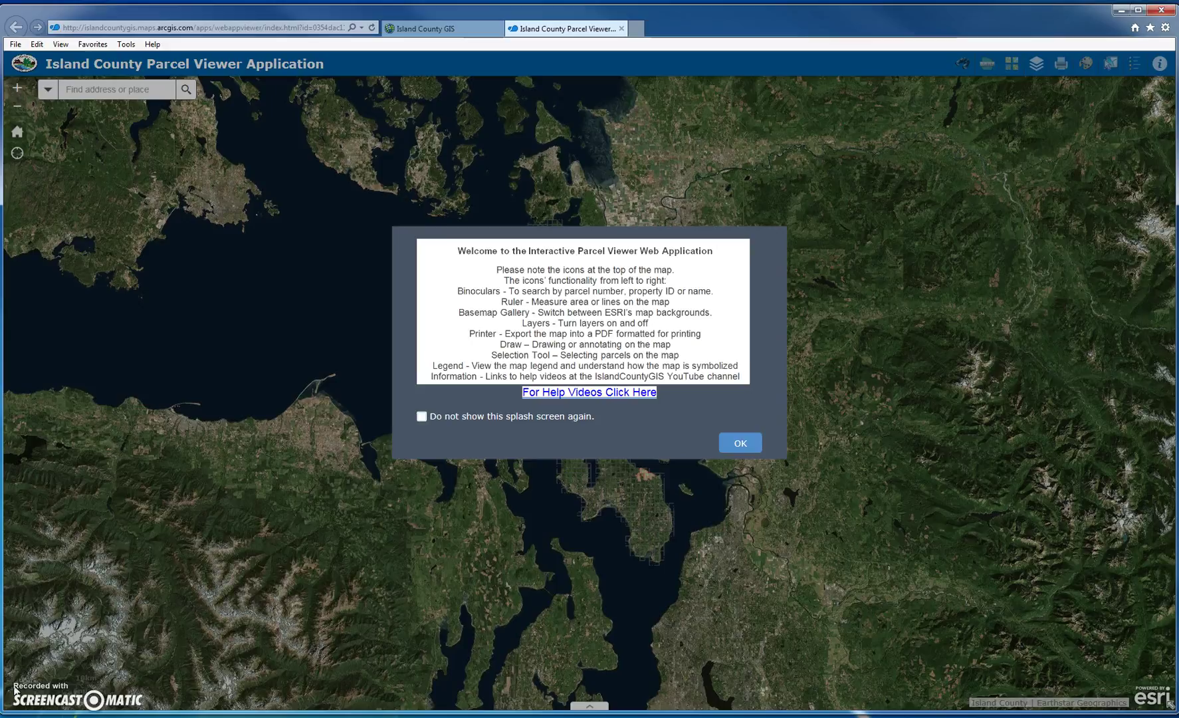
- Close the welcome splash screen to reveal the satellite map with parcel outlines
click(742, 444)
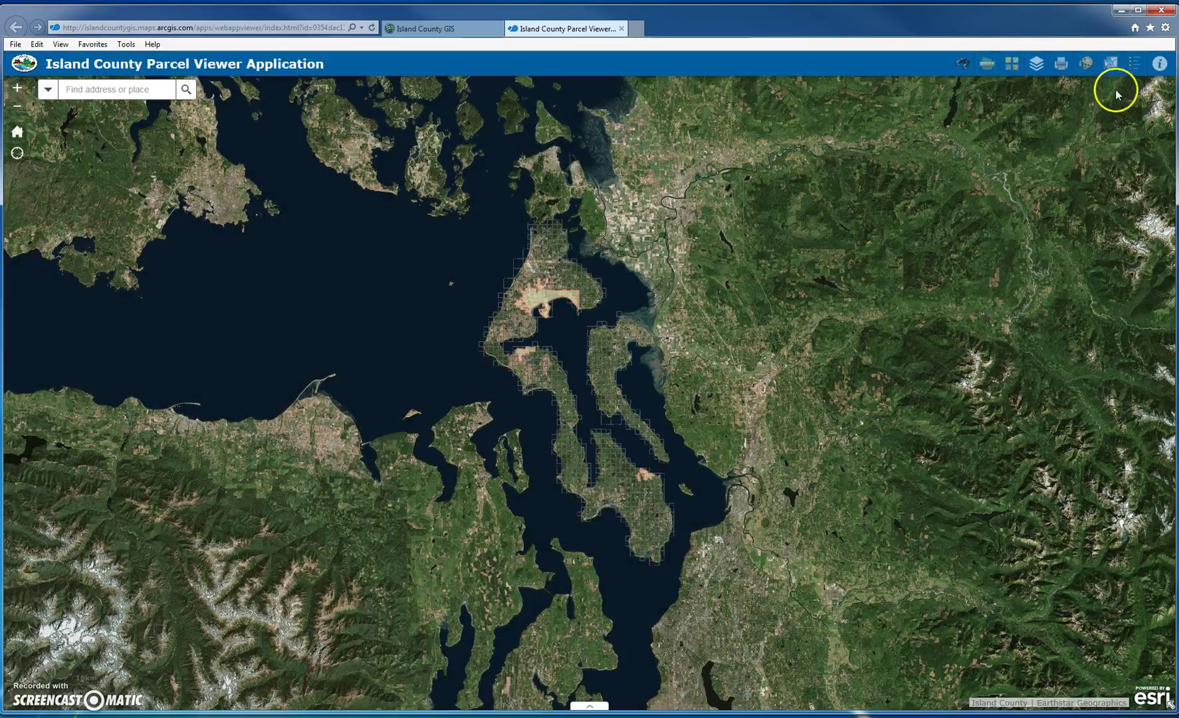
- Zoom in and drop a red sun point marker on the parcel west of the highway junction
click(1086, 64)
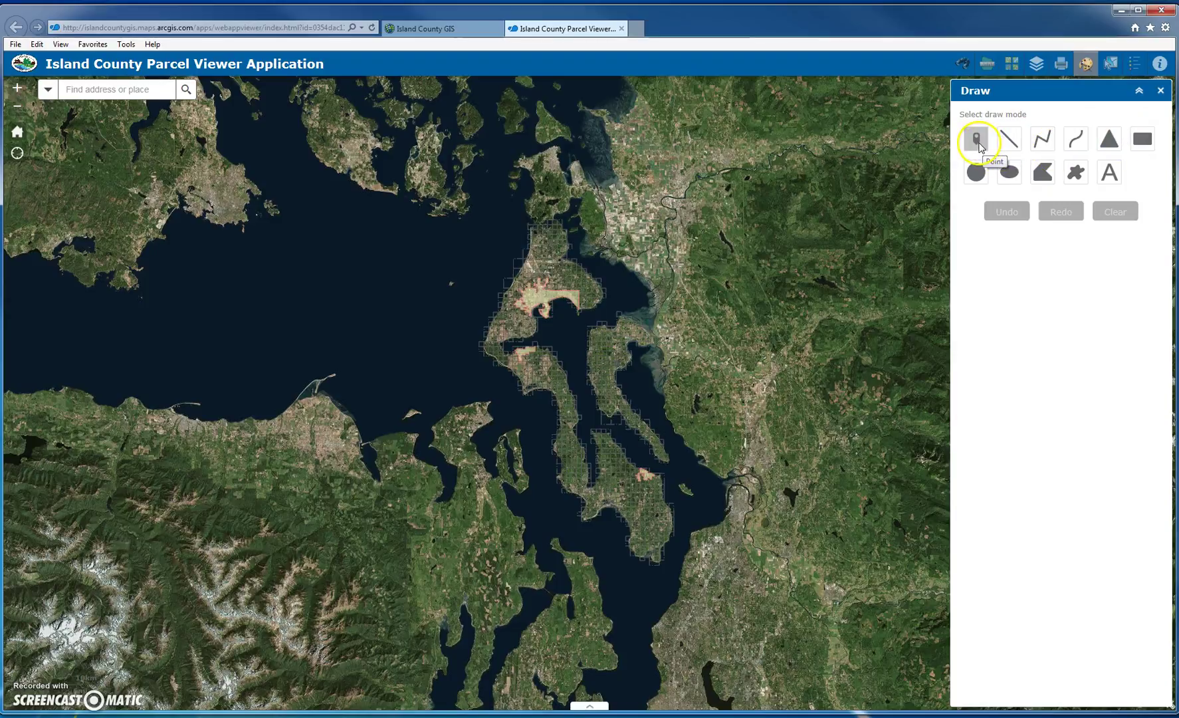
scroll(537, 383, up, 8)
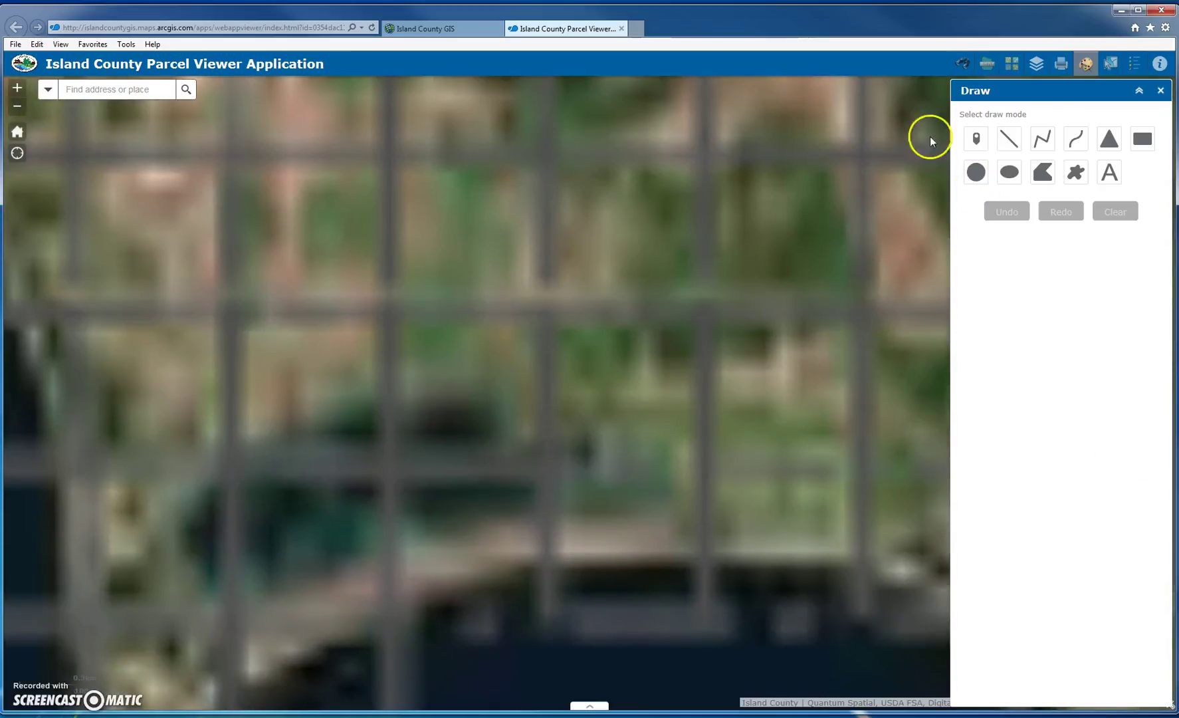
click(976, 138)
scroll(768, 434, up, 1)
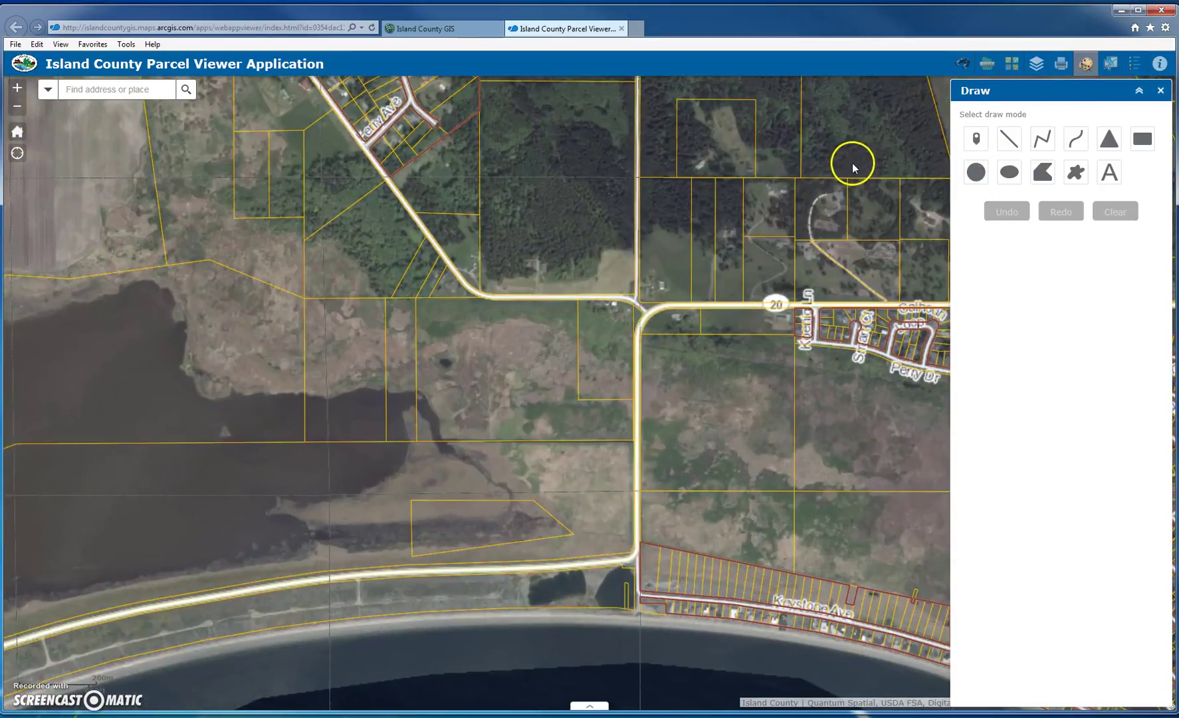
click(980, 139)
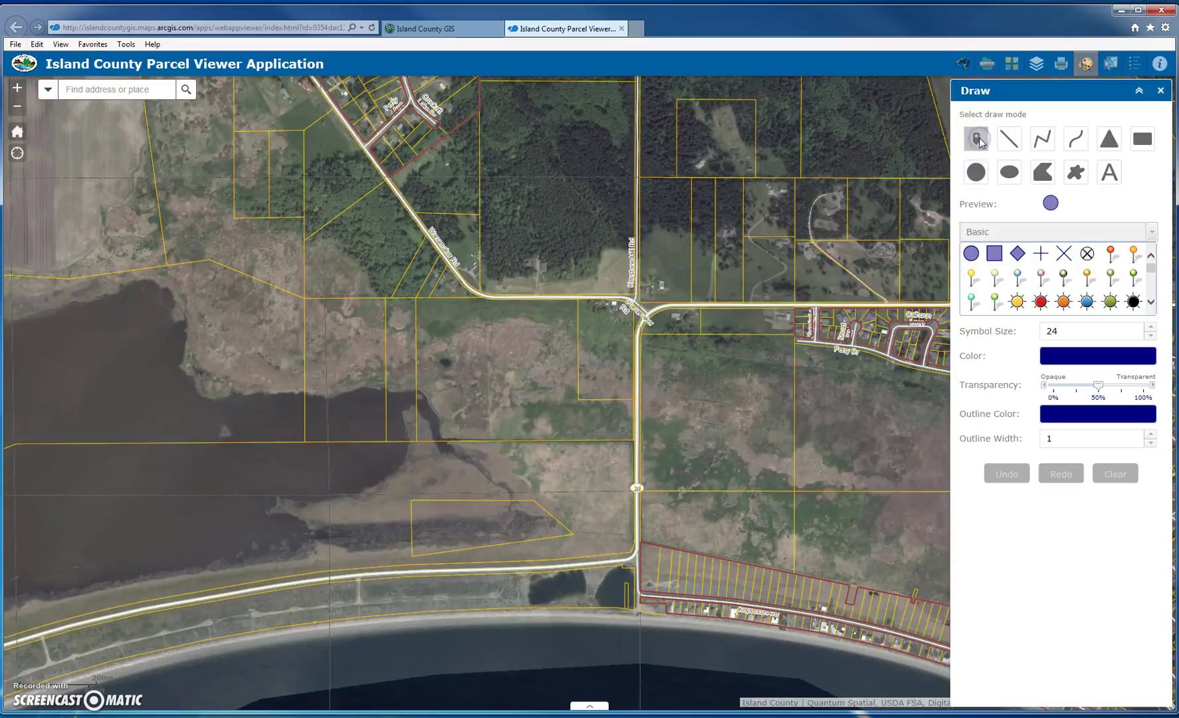
click(1046, 300)
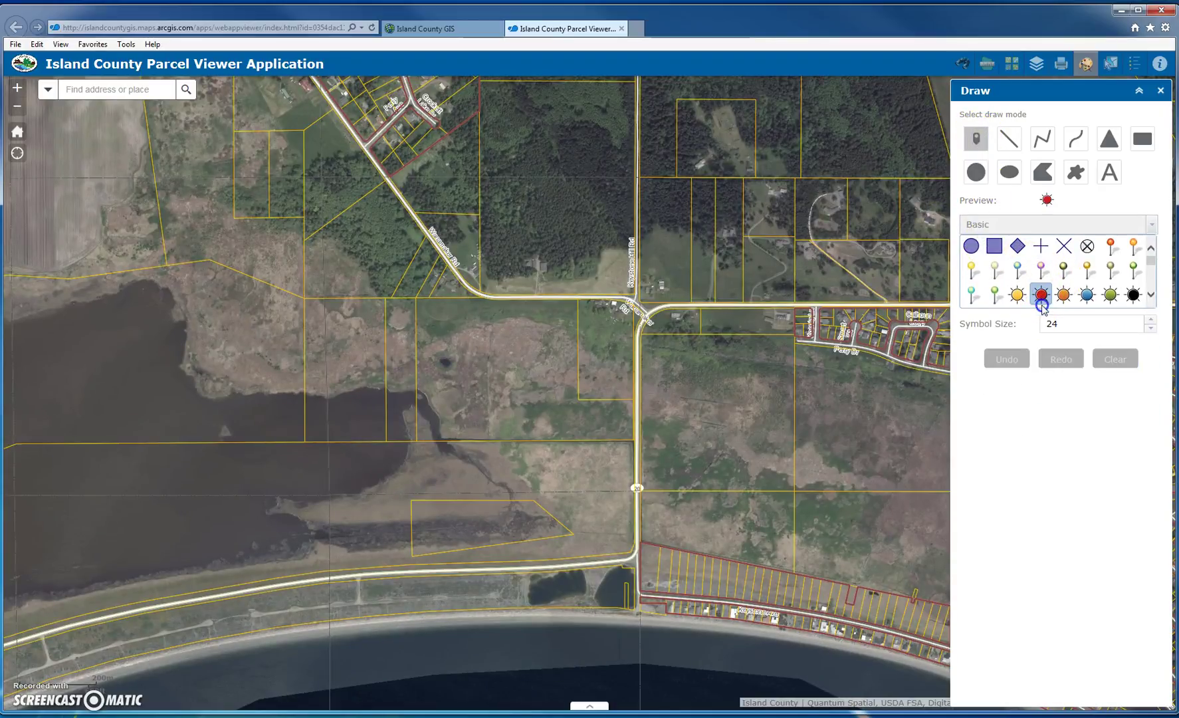
click(488, 391)
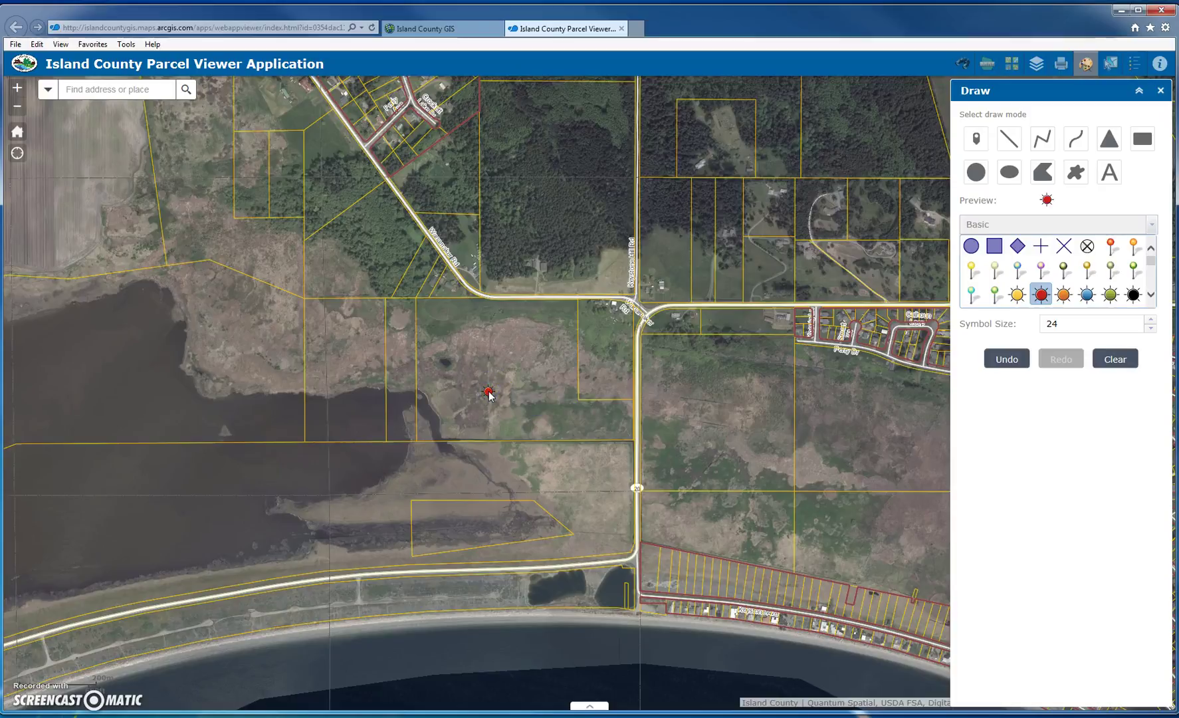
- Place a near-white 'Parcel' text label above the red marker, then clear all drawn graphics
click(1108, 172)
click(1097, 217)
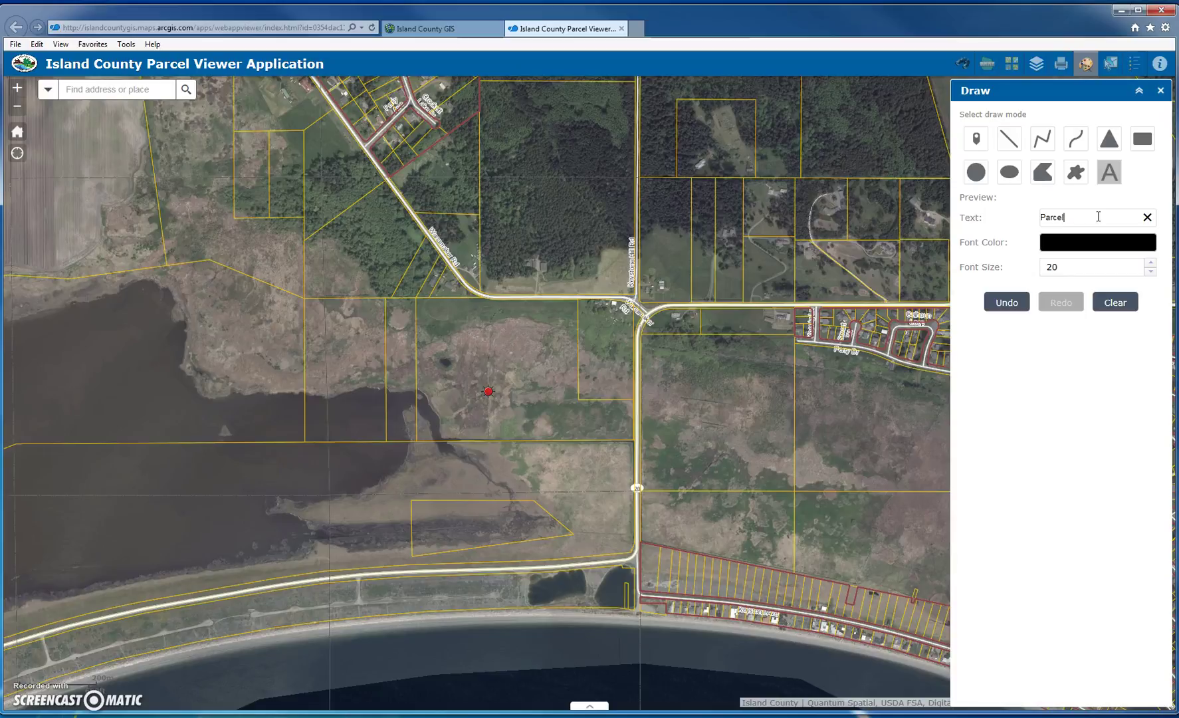
click(1082, 245)
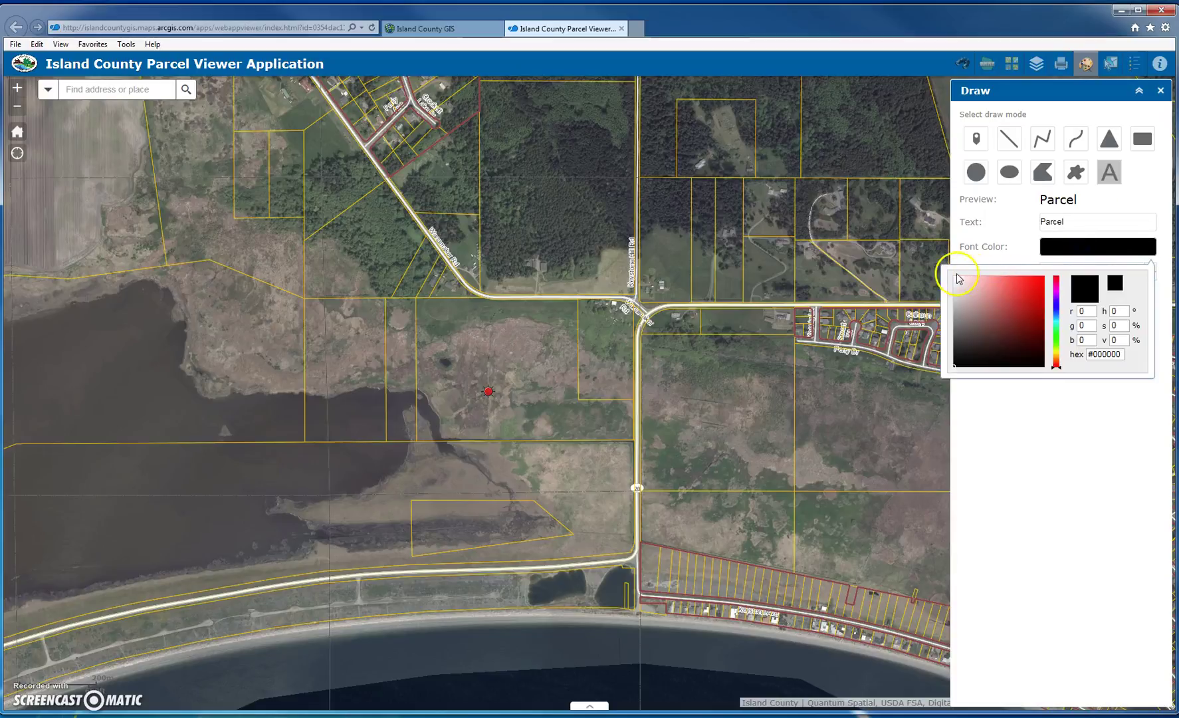
click(955, 279)
click(1009, 247)
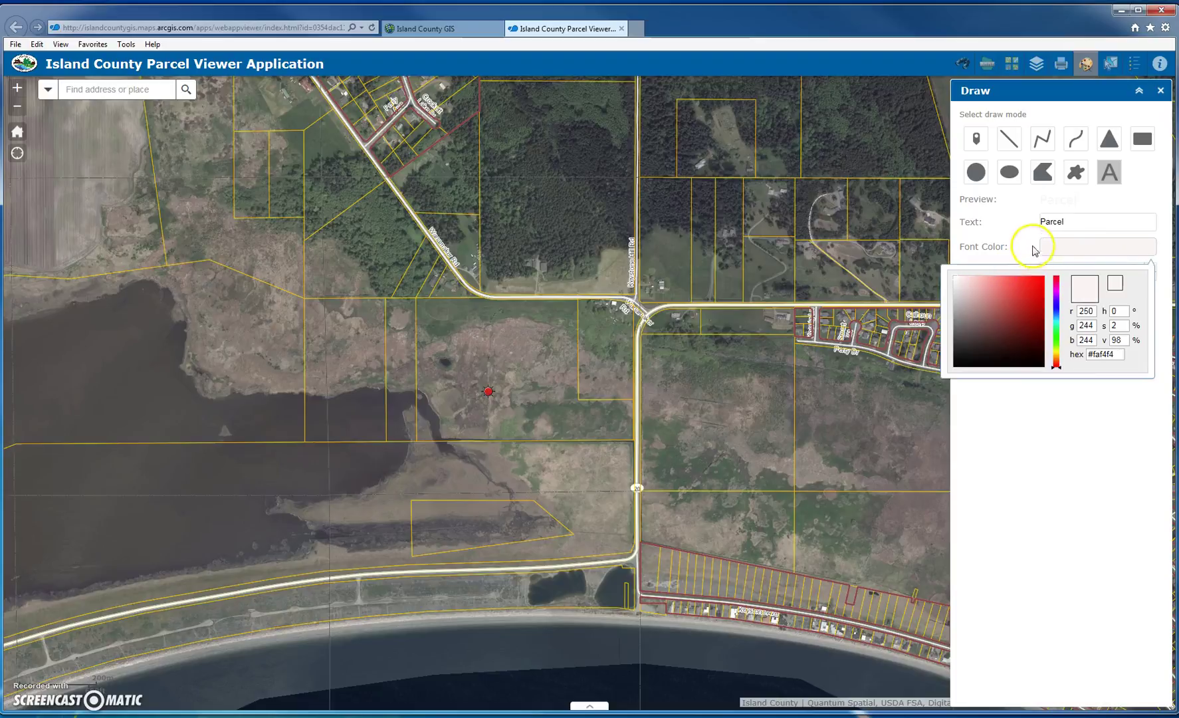
click(1024, 238)
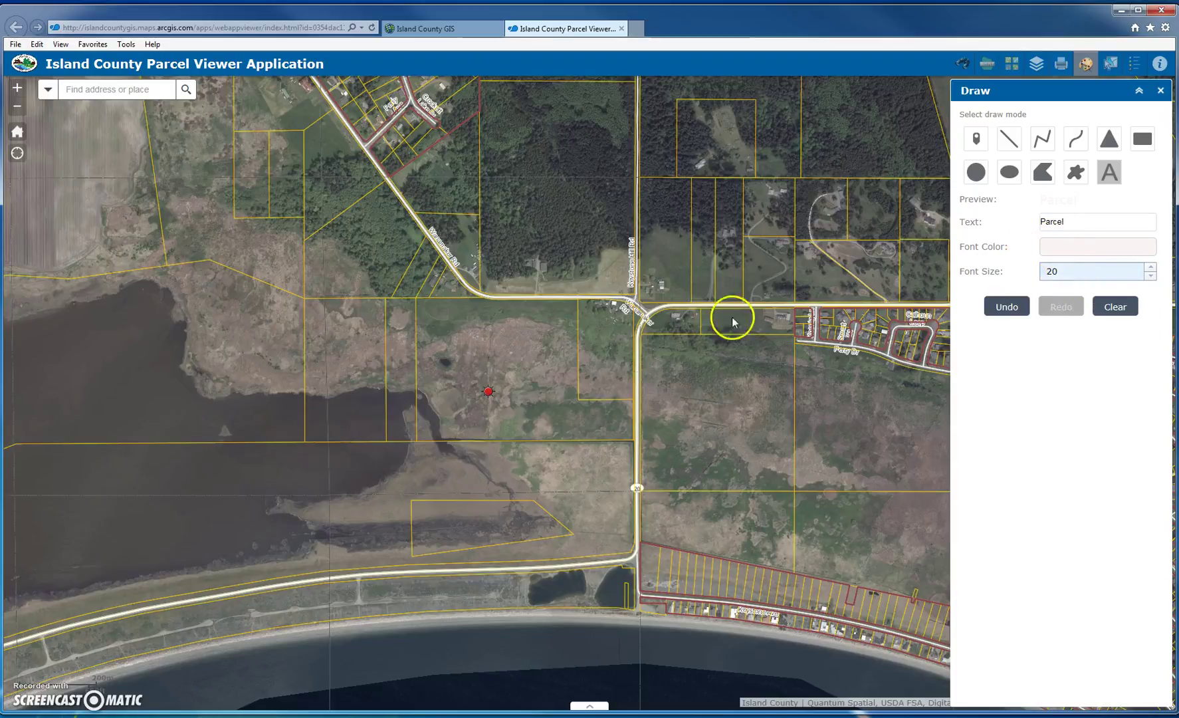
click(490, 341)
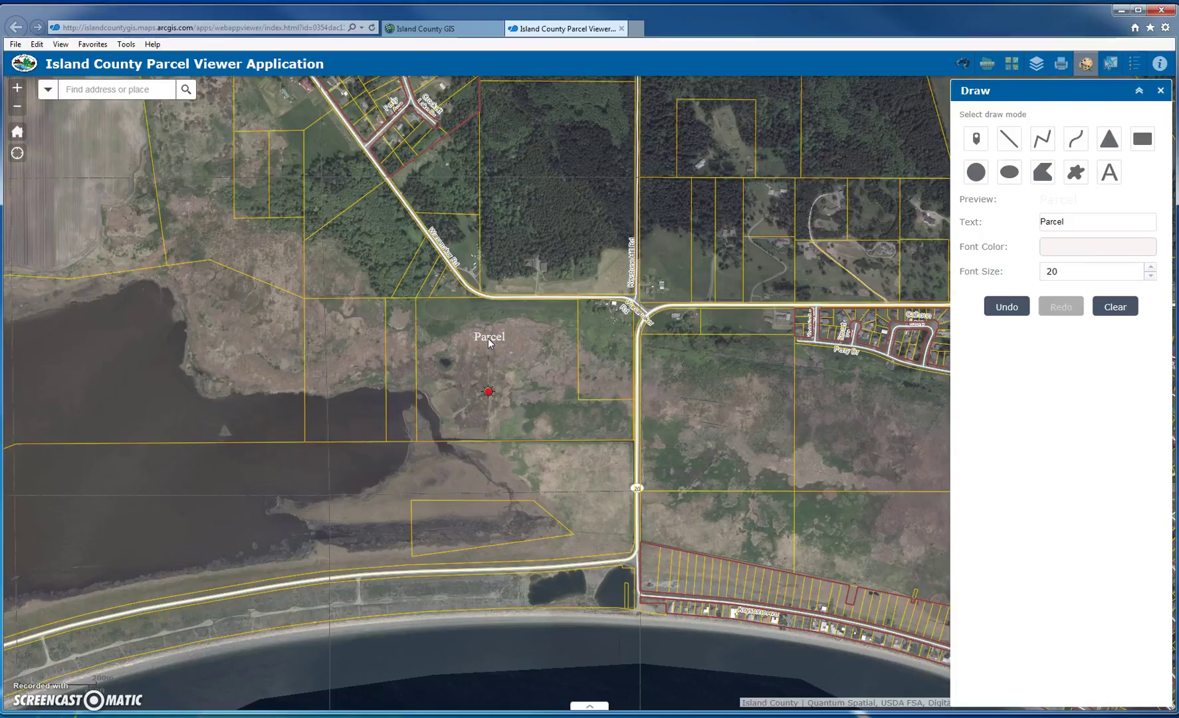
click(1122, 308)
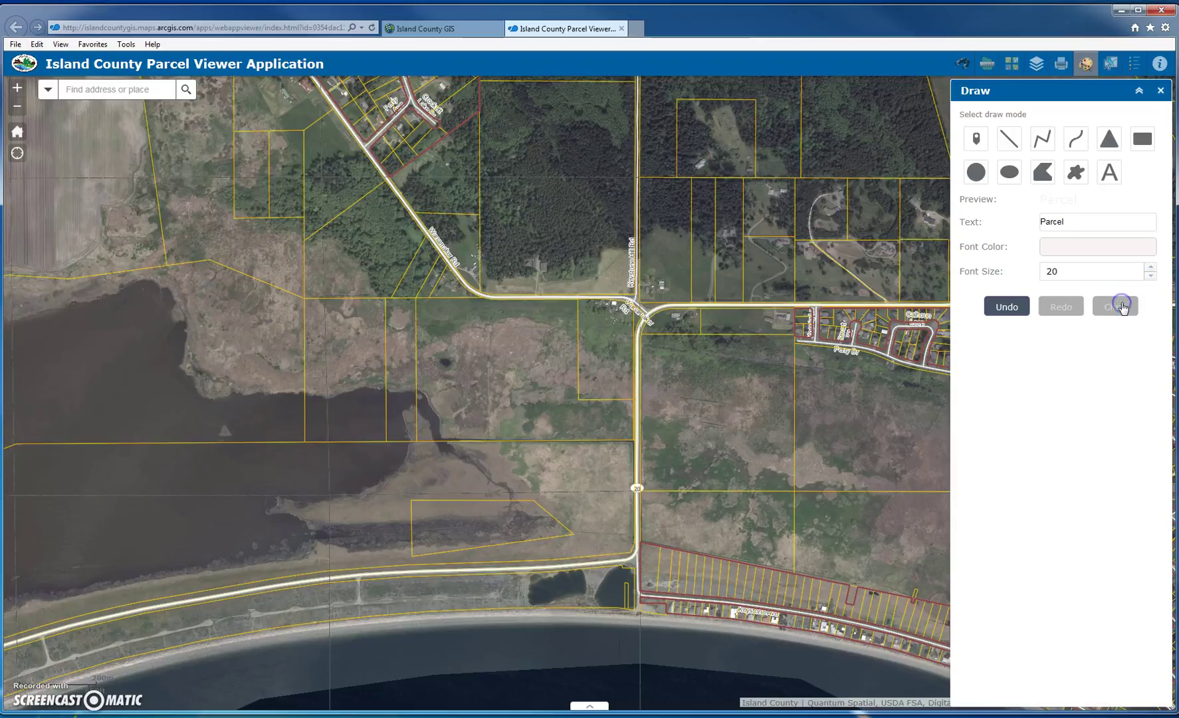
- Set Select Parcels by Drawing to a user-defined spatial filter, adding results as an operational layer
click(1160, 90)
click(1110, 66)
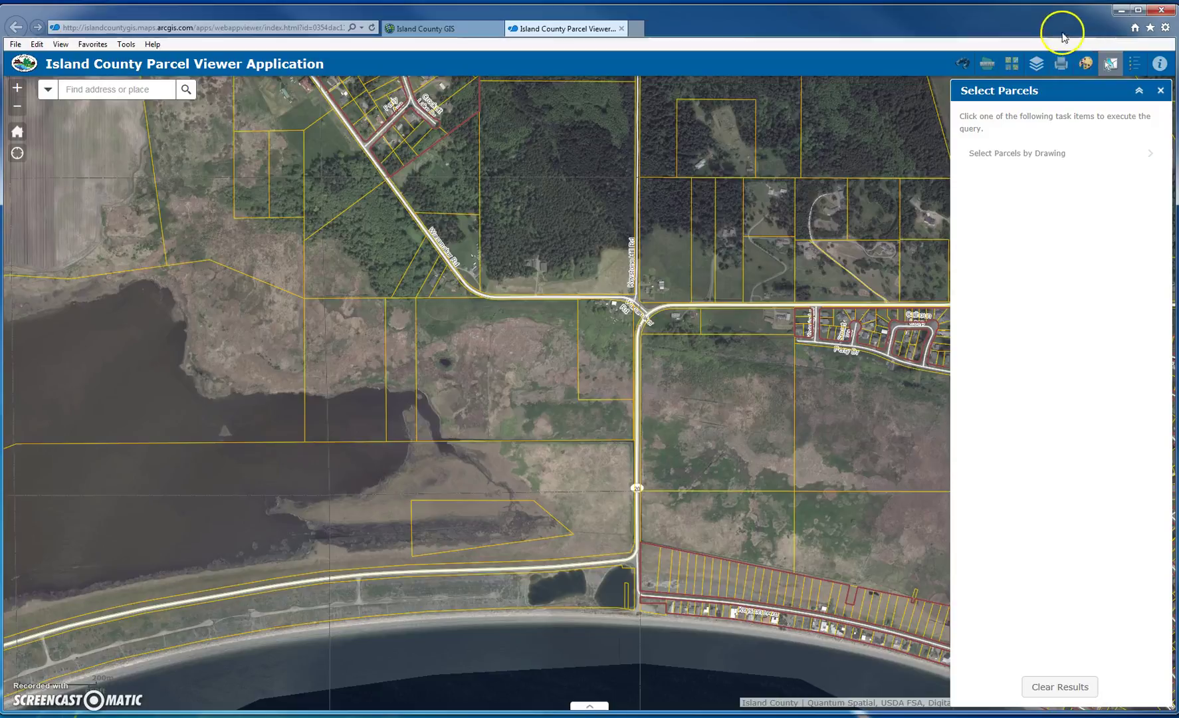
click(1071, 154)
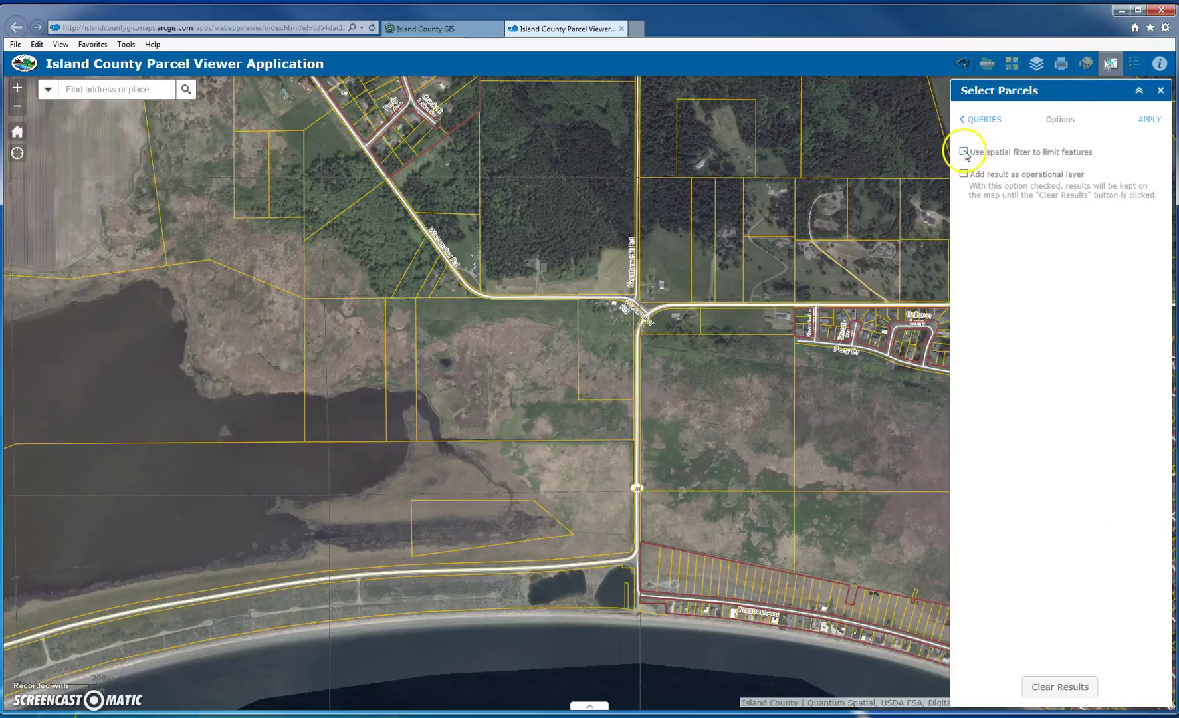
click(963, 152)
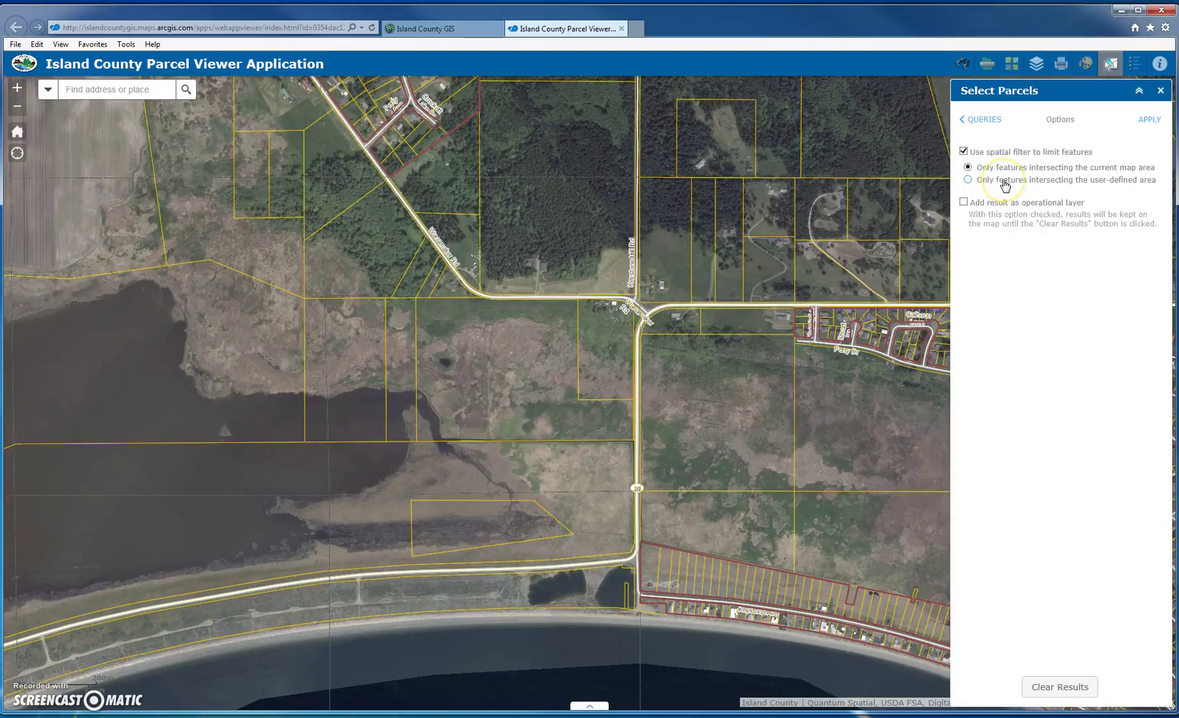
click(1005, 181)
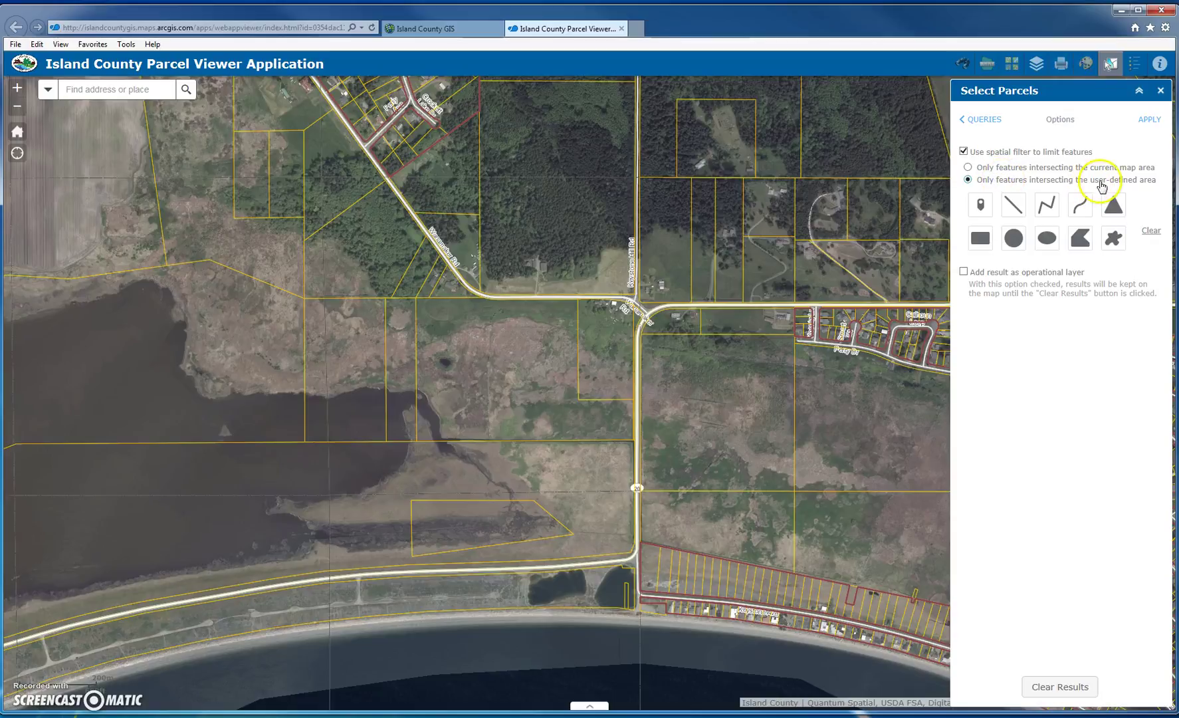
click(964, 272)
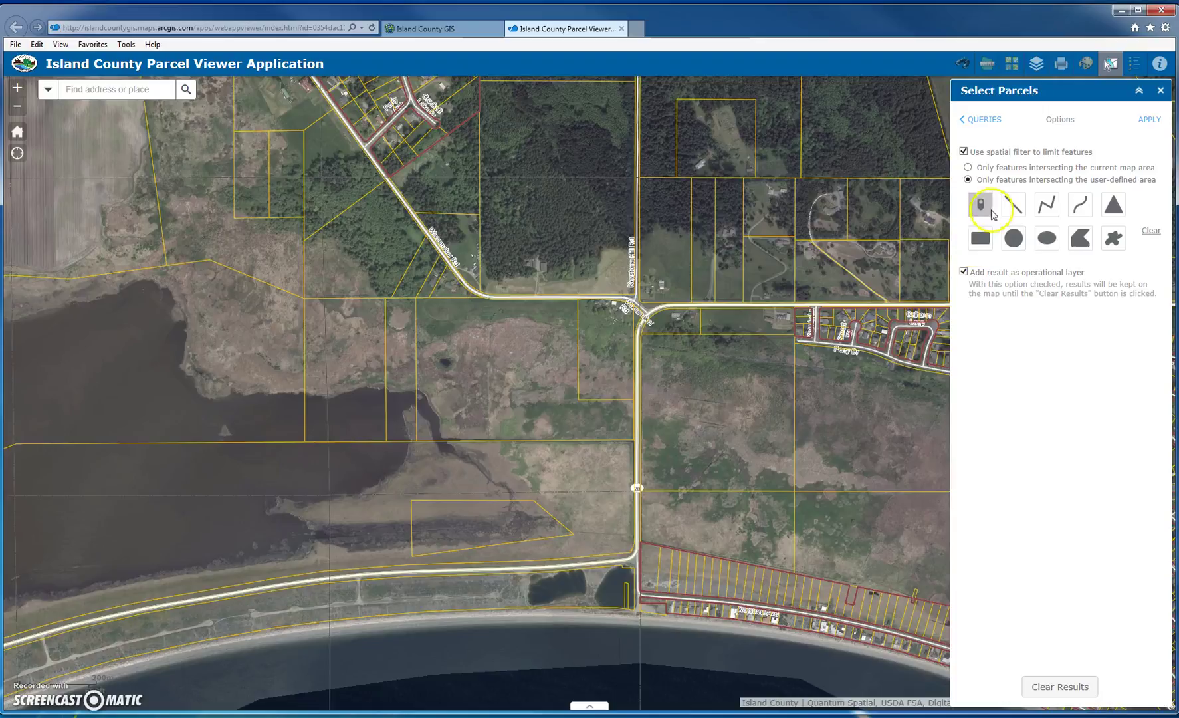
- Draw a multi-vertex polyline across the parcels to the shore and apply it, selecting 7 parcels
click(1045, 201)
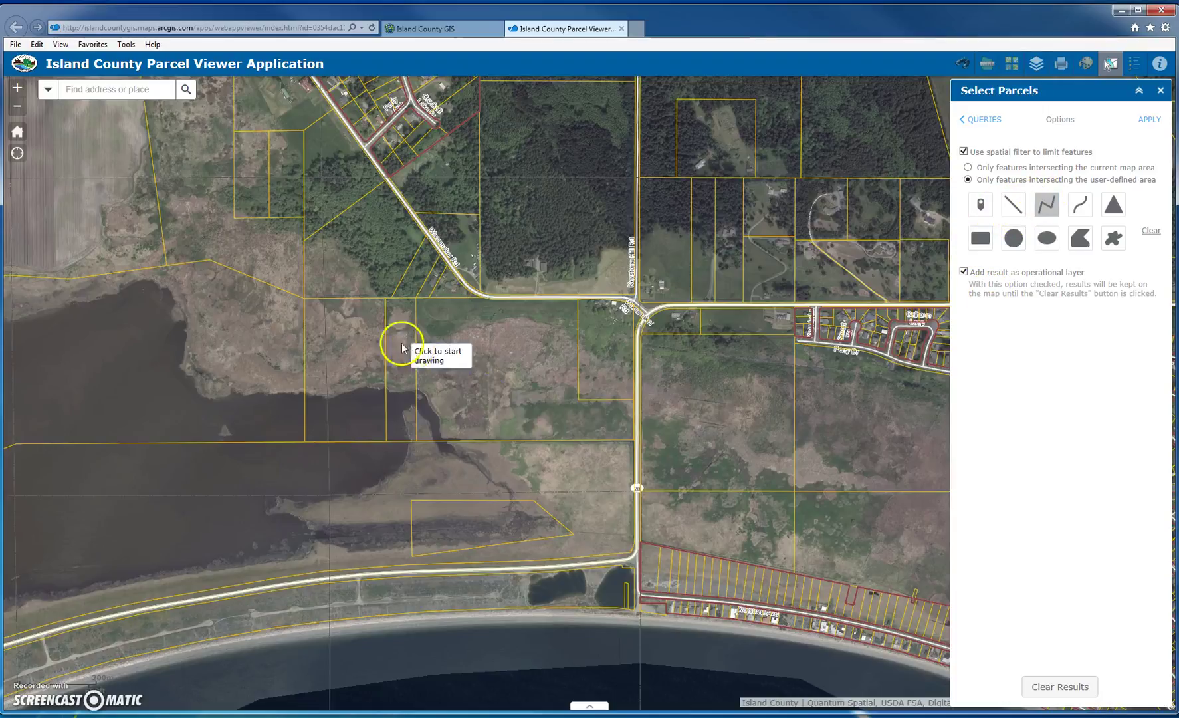
click(348, 327)
click(482, 386)
click(595, 366)
click(701, 392)
click(697, 522)
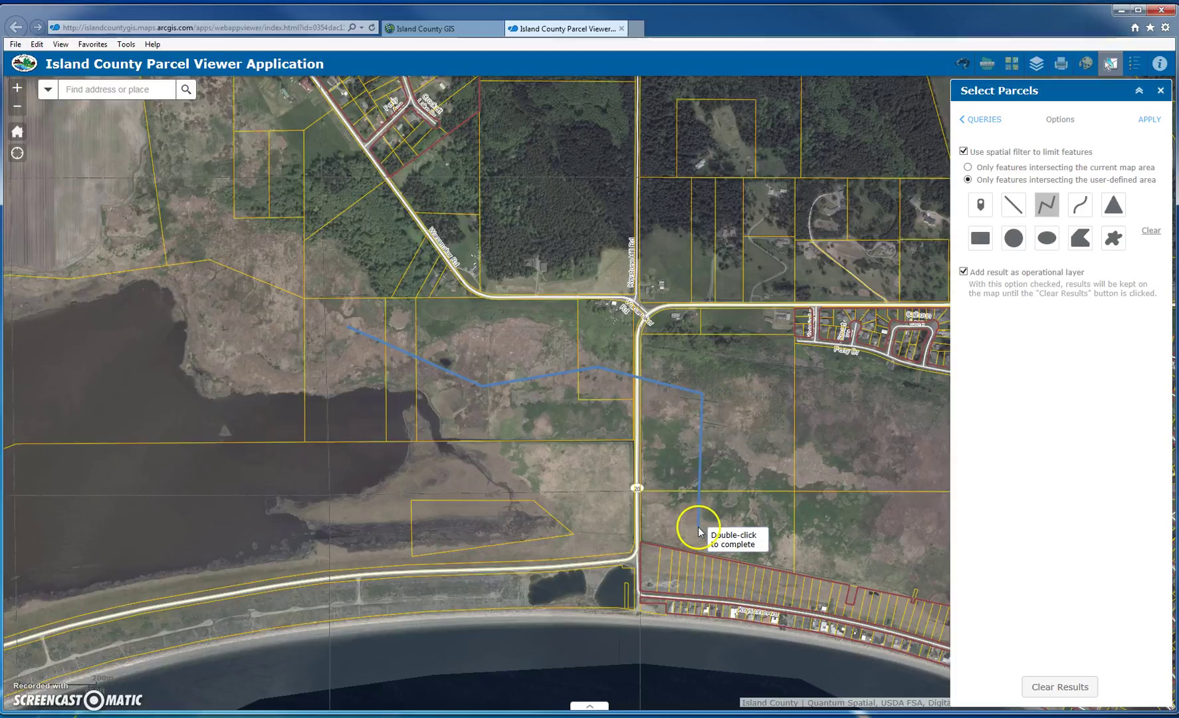
double_click(698, 526)
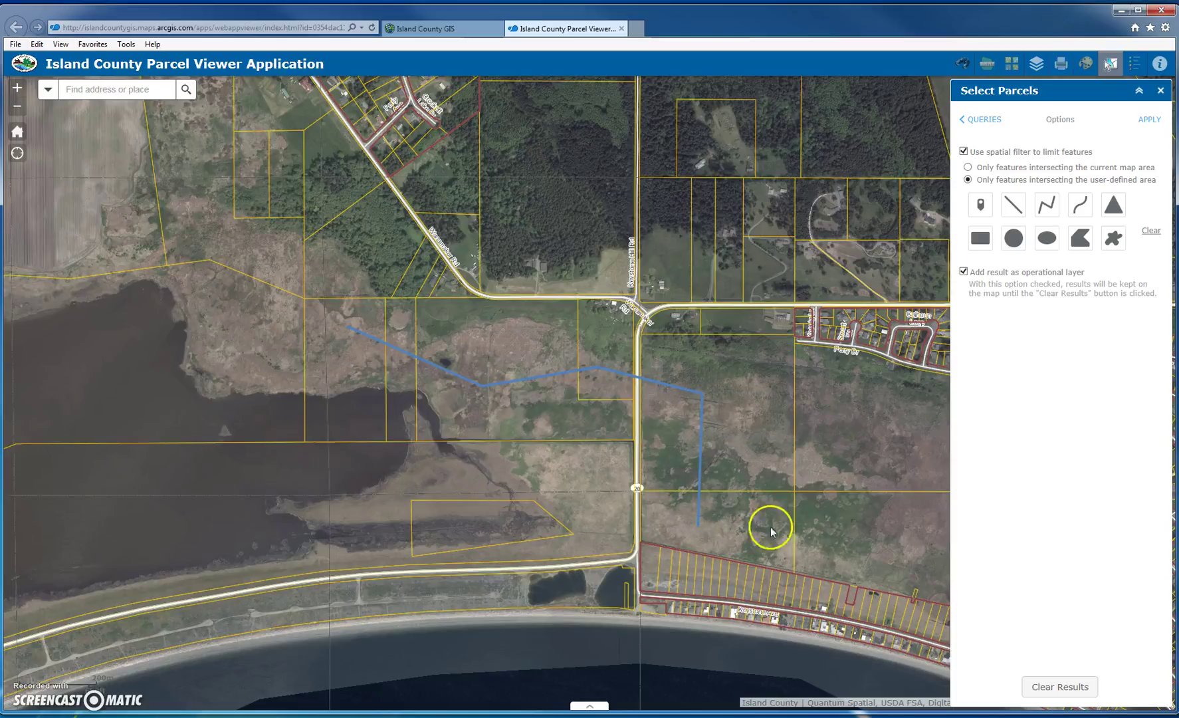
click(1152, 127)
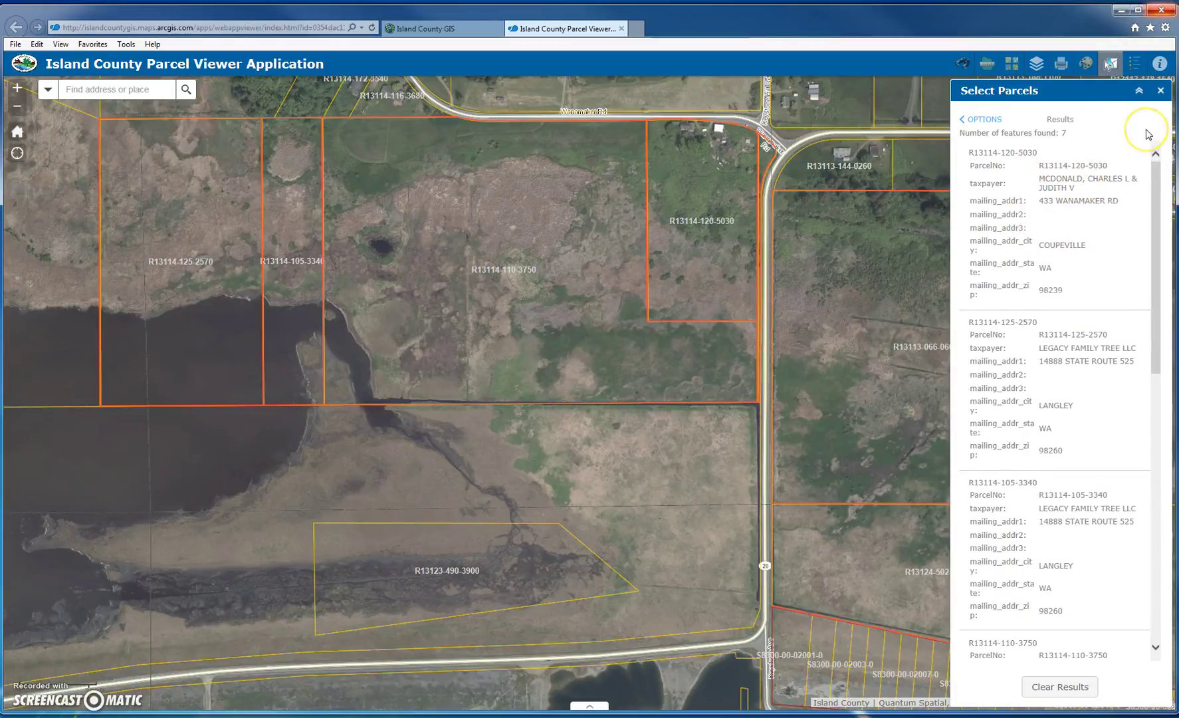
- Open the query result layer's attribute table from the Layer List and pan to show all selected parcels
click(1037, 64)
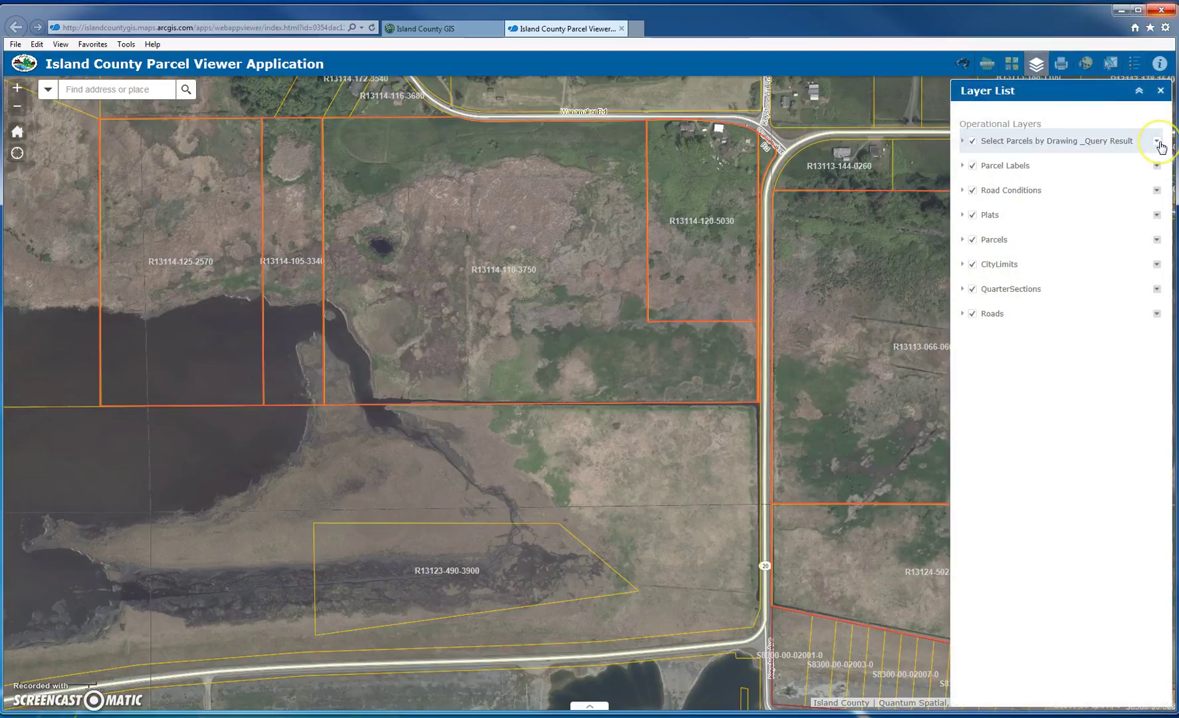
click(1157, 142)
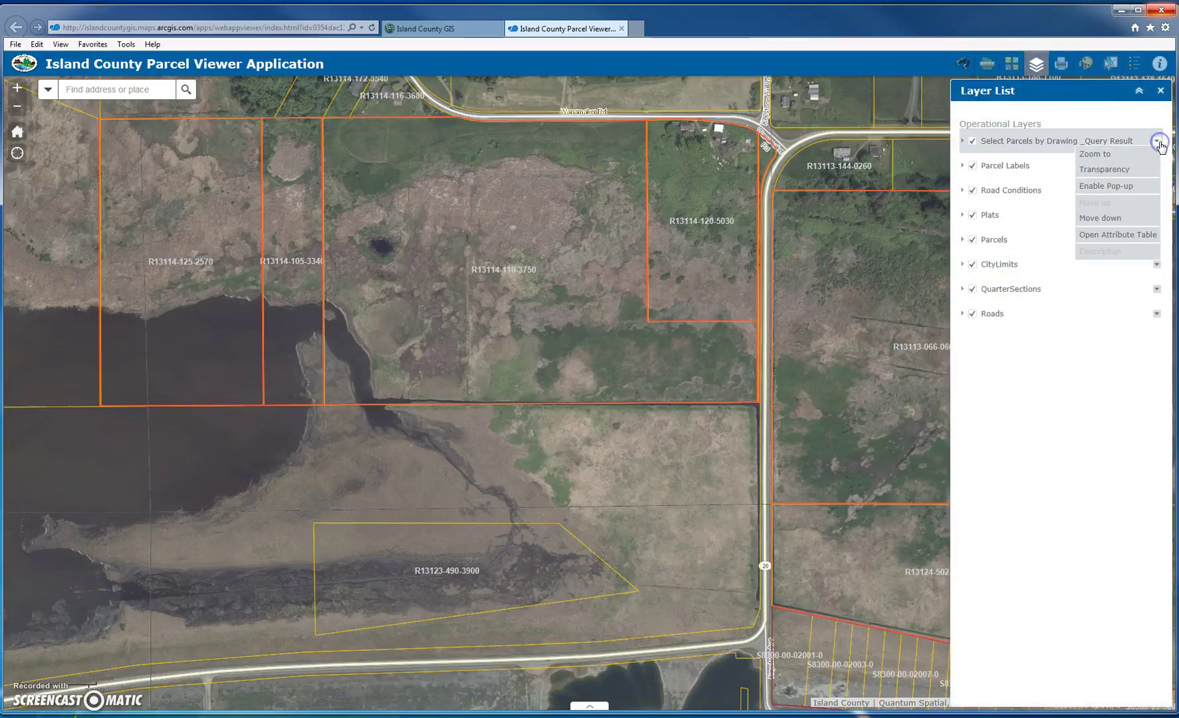
click(1130, 235)
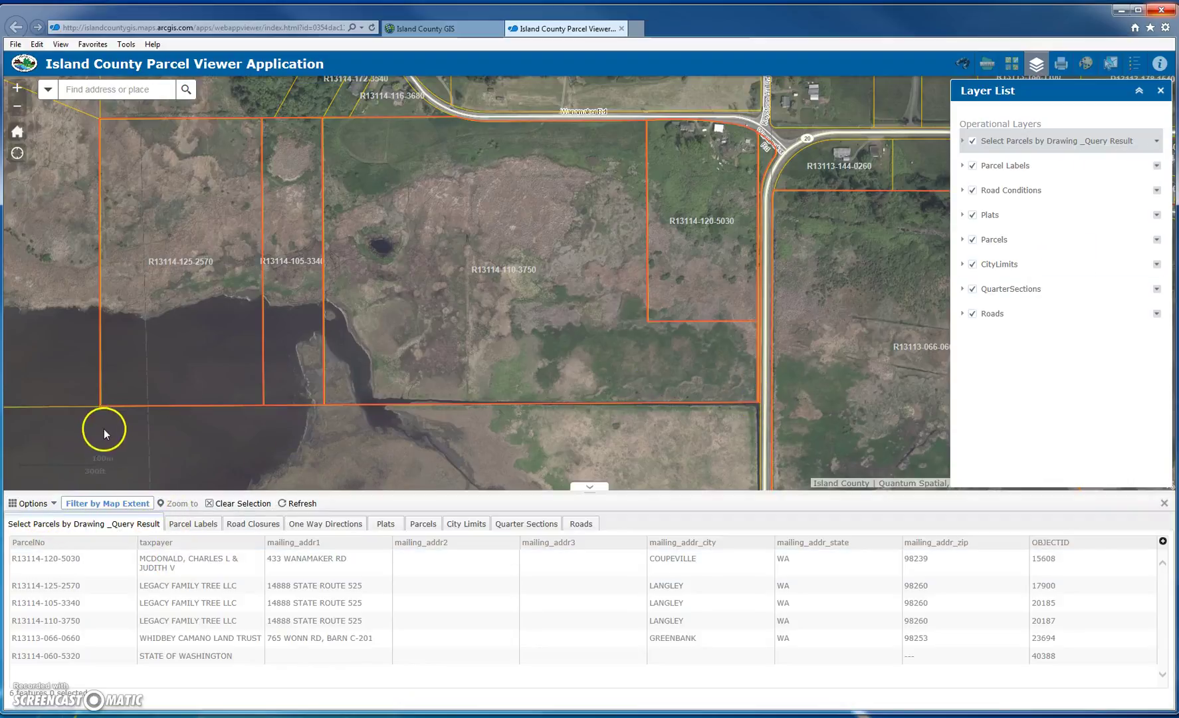
scroll(105, 424, down, 1)
drag(271, 414, 330, 361)
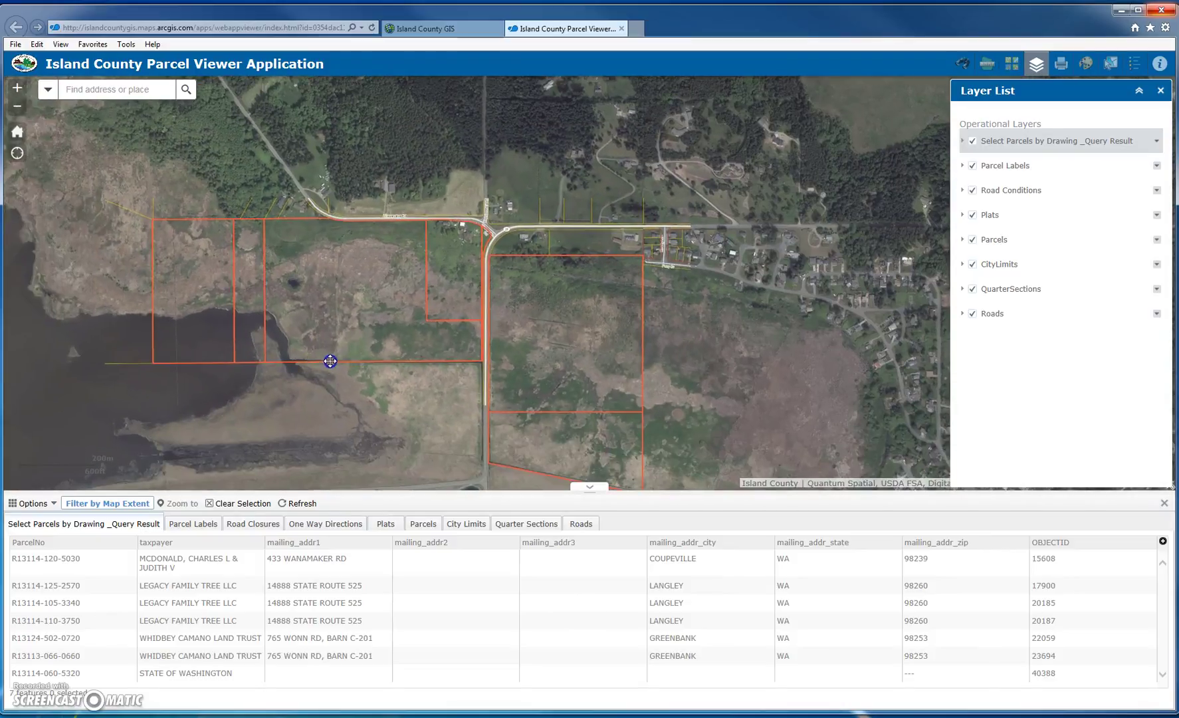
- Export all records to 'Select Parcels by Drawing _Query Result.csv' and dismiss the download prompt
click(45, 505)
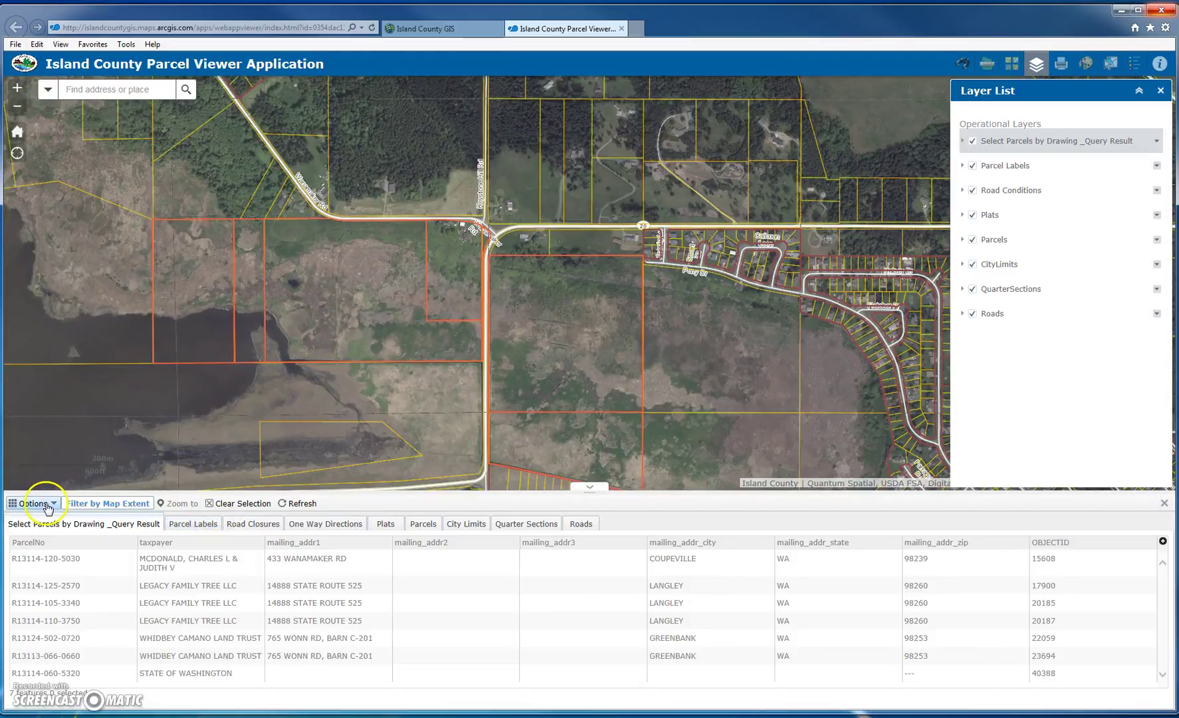
click(70, 568)
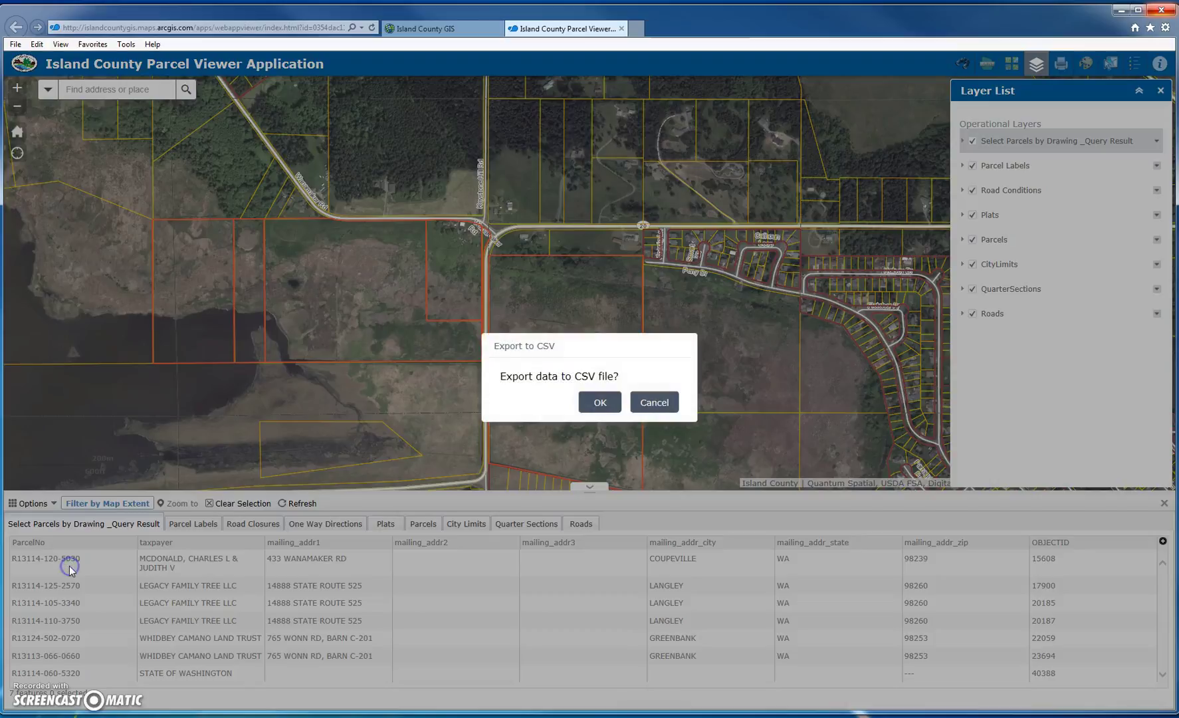
click(600, 401)
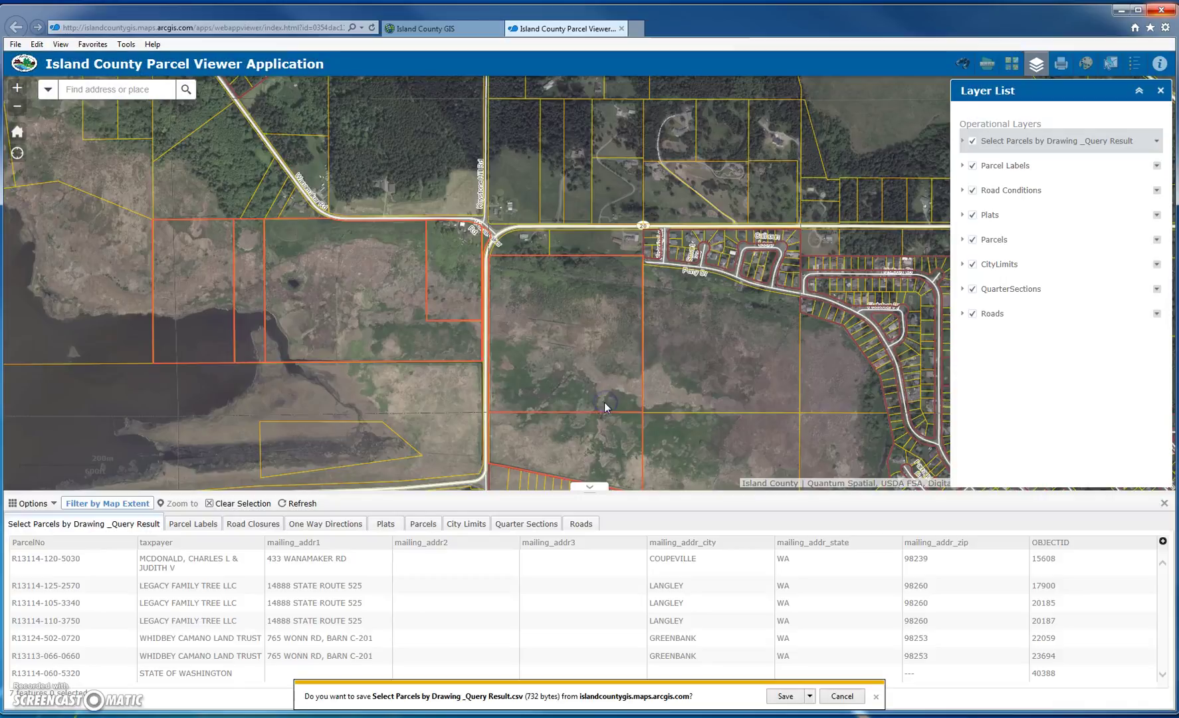
click(876, 698)
- Hide the table and layer list, clear prior results, and start a spatially filtered drawing selection
click(1164, 503)
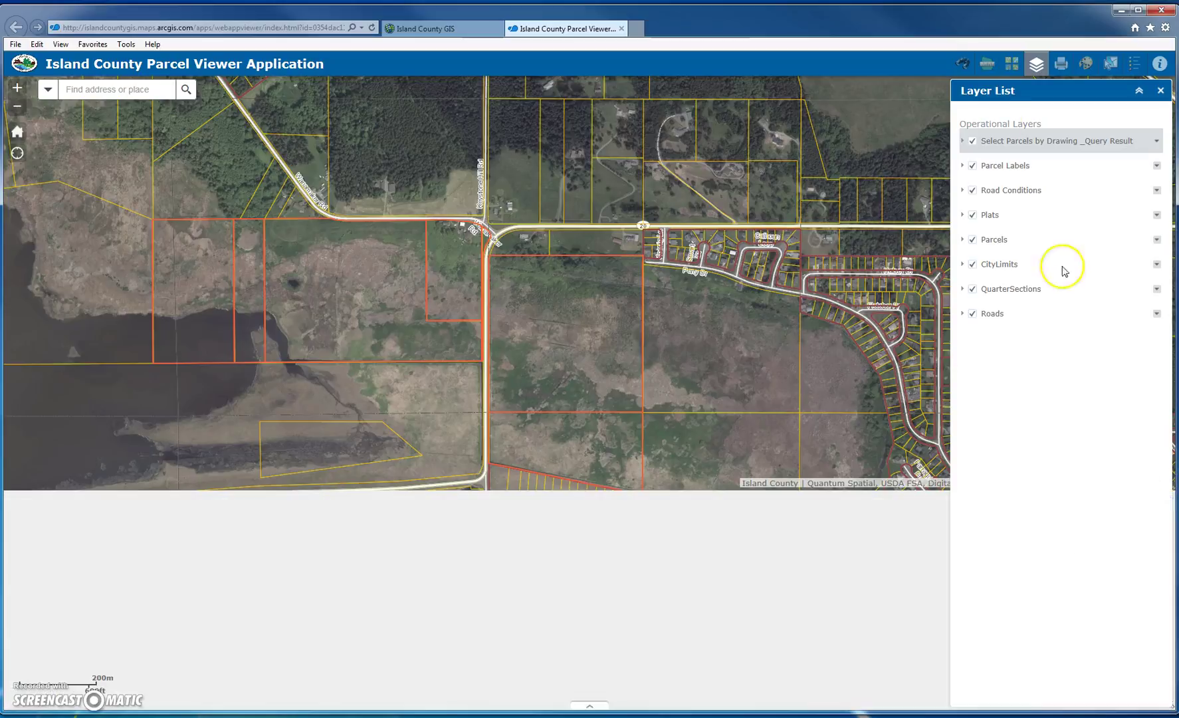
click(1160, 91)
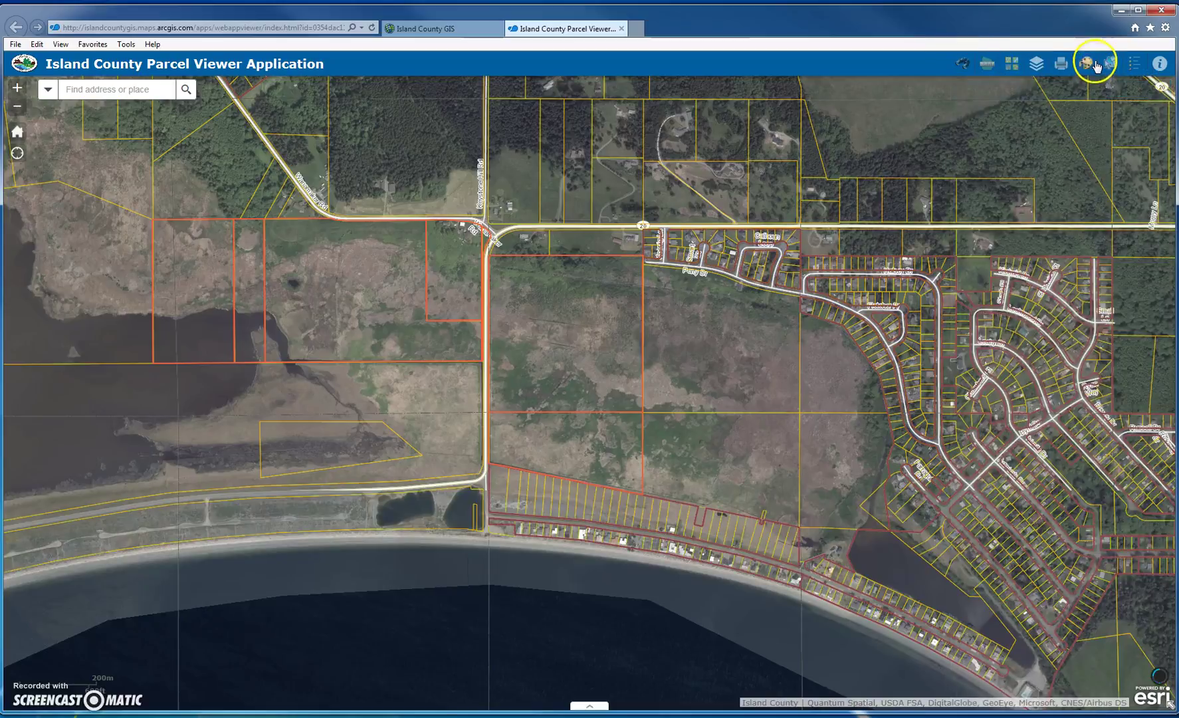
click(1108, 63)
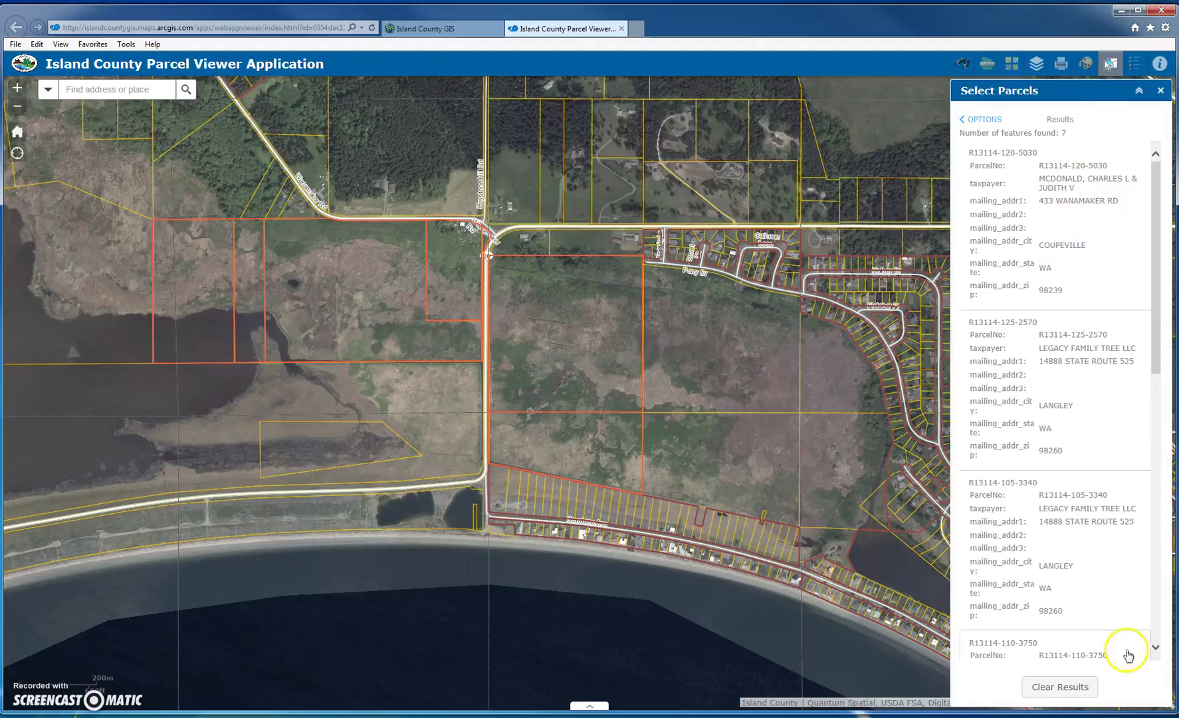
click(1063, 688)
click(1021, 154)
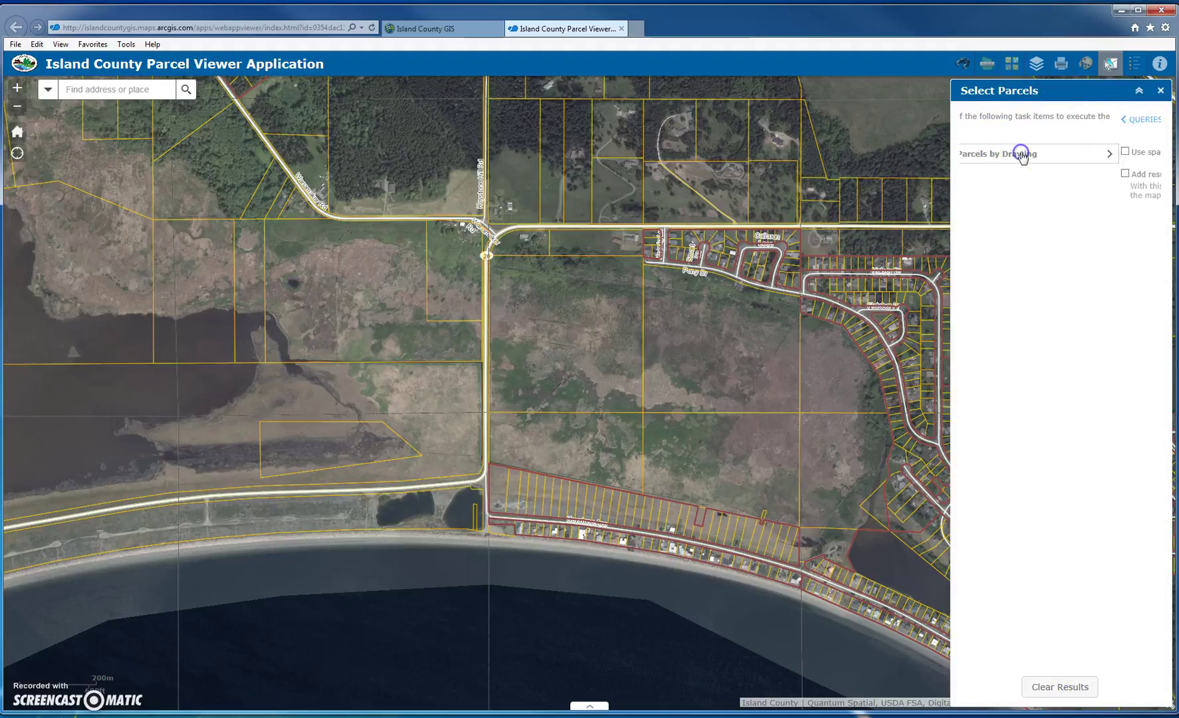
click(964, 151)
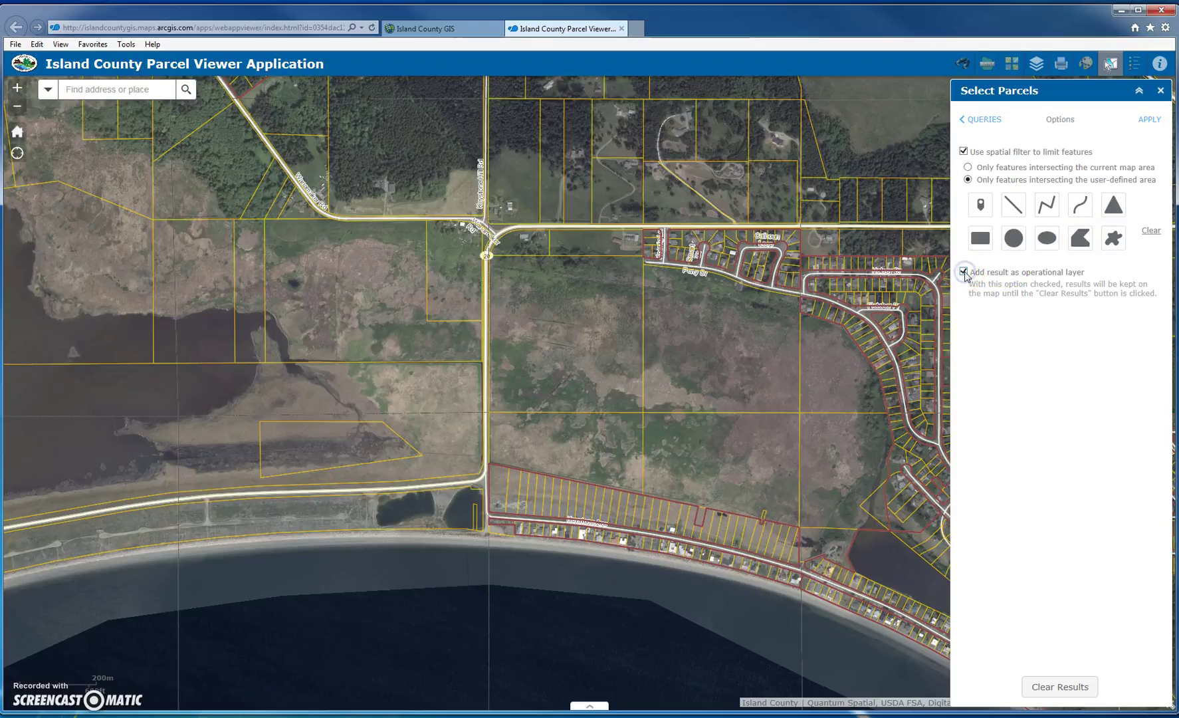
- Drag a selection circle on the map and apply it to select 62 parcels, then show the layer list
click(1014, 238)
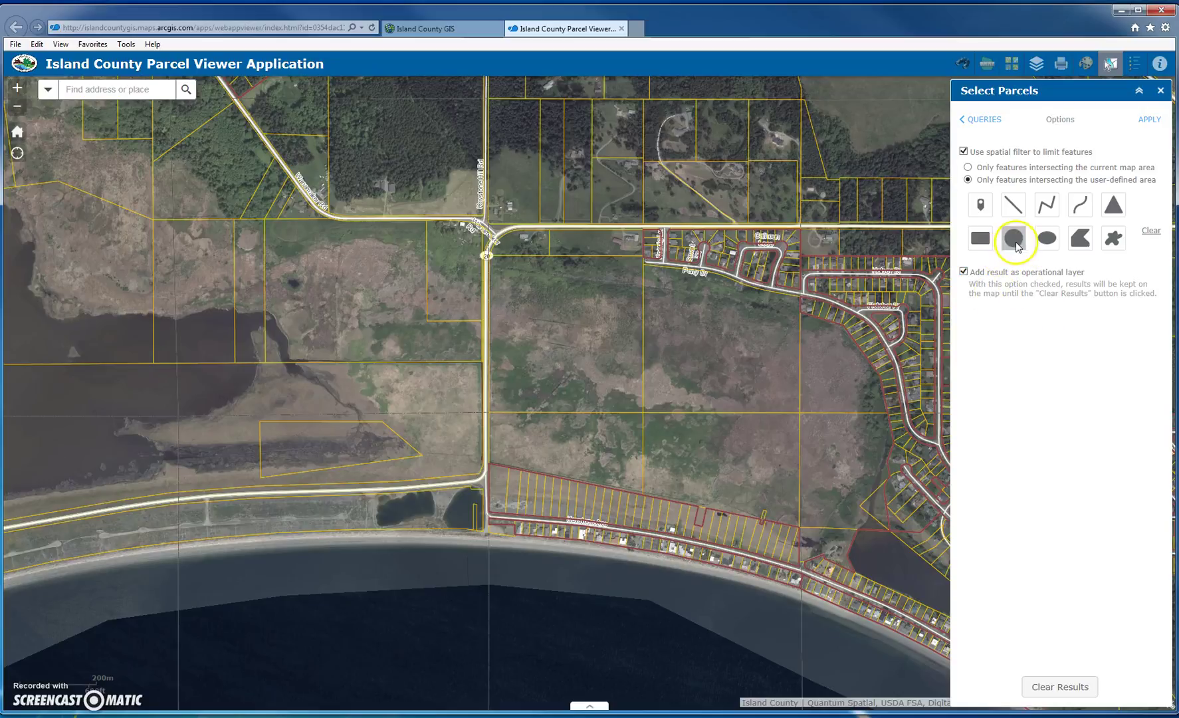
drag(543, 385, 528, 203)
click(1035, 333)
click(1150, 119)
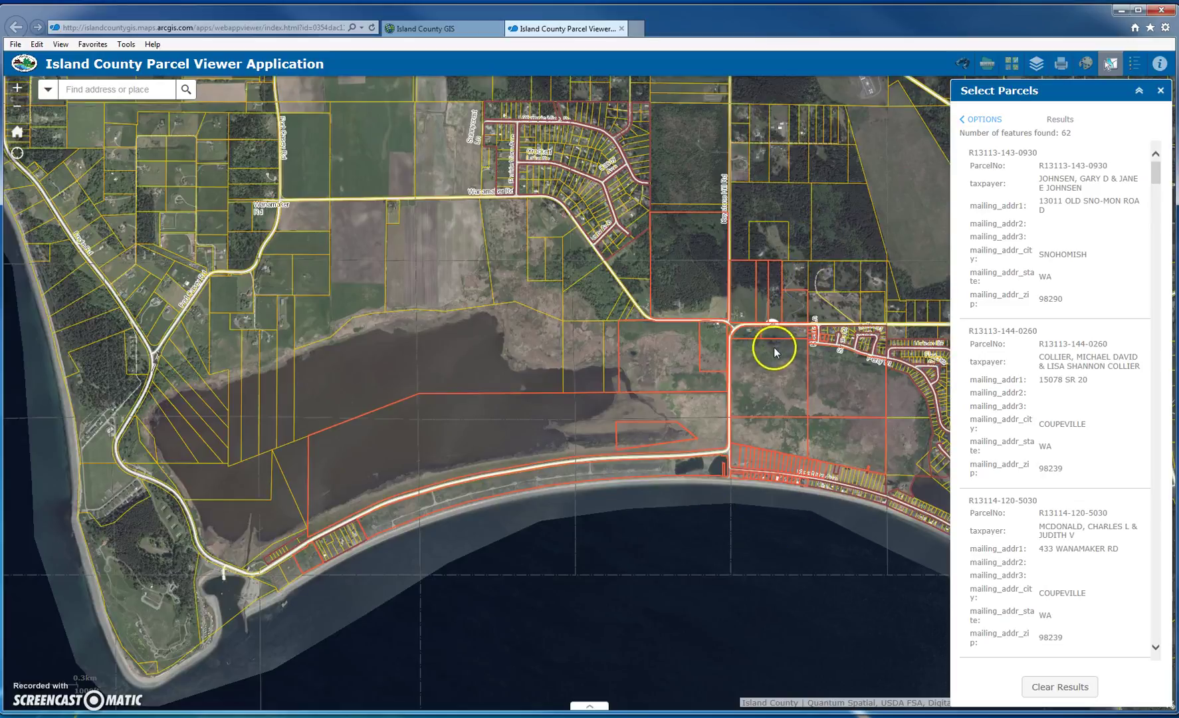
click(1038, 65)
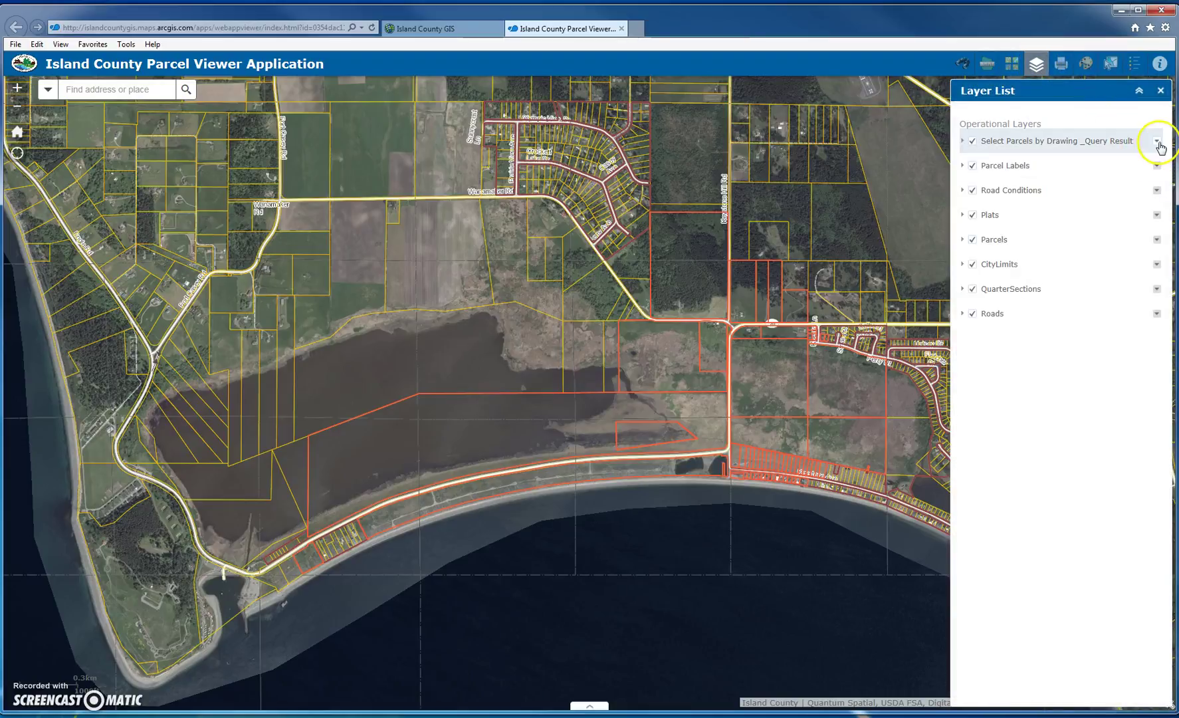
- Open the circle query result's attribute table and begin exporting its records to CSV
click(1157, 141)
click(1141, 240)
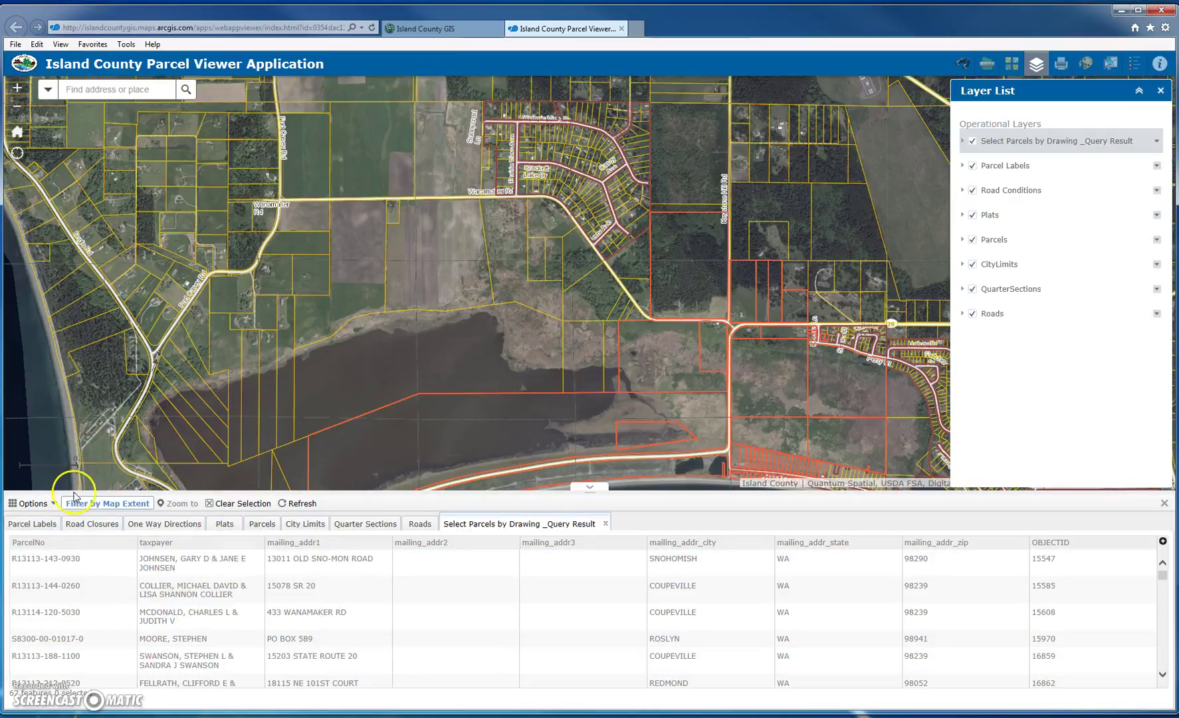
click(54, 505)
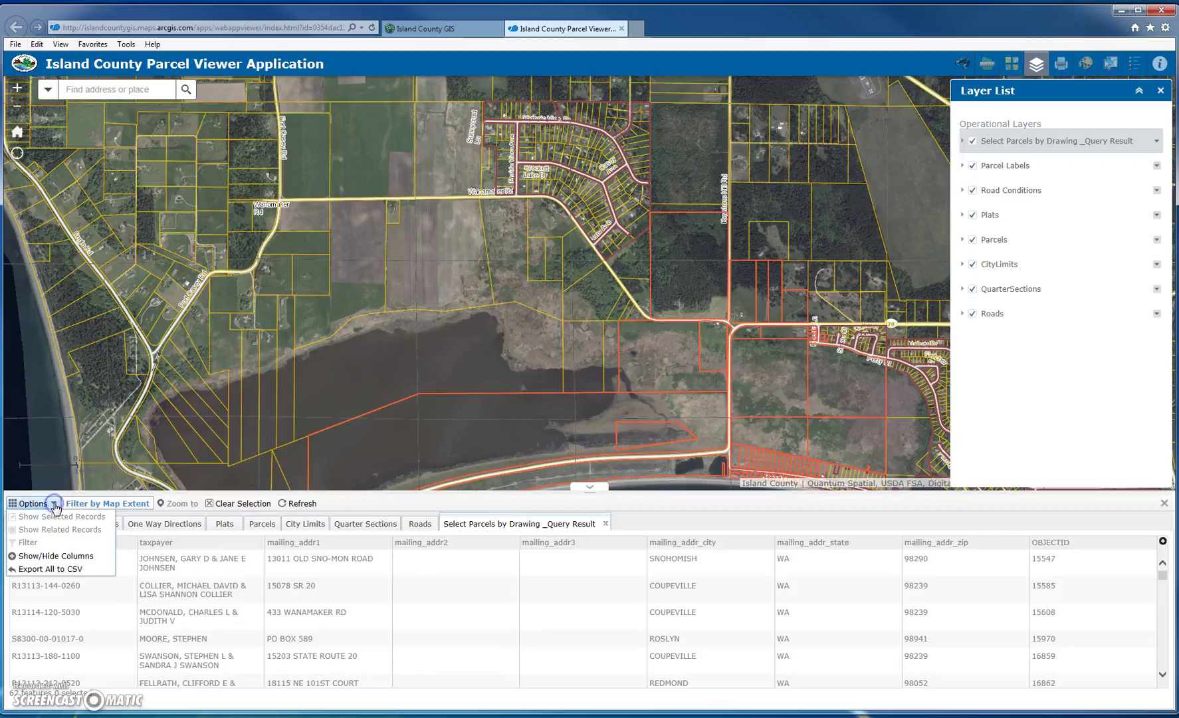